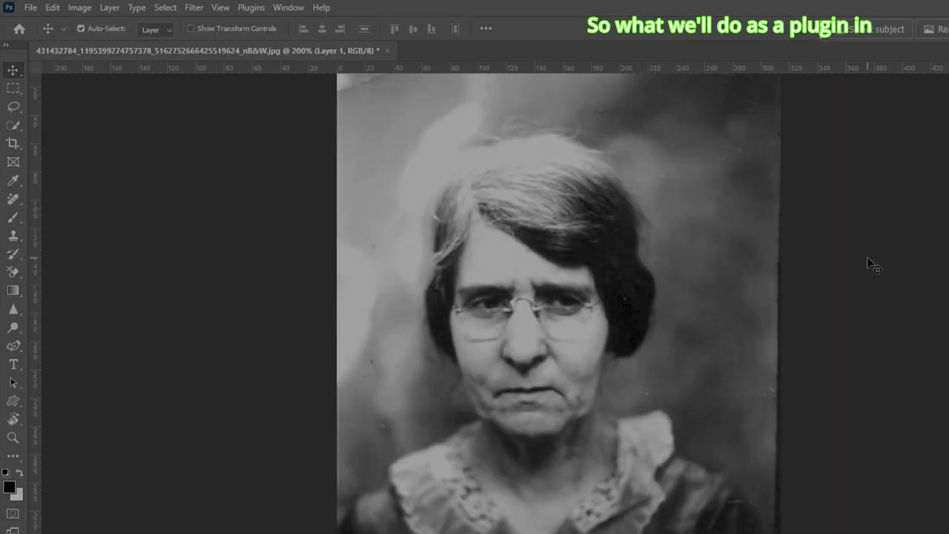
Launch Topaz Gigapixel AI on the old portrait from Photoshop's File > Automate menu
{"action": "left_click", "coordinate": [31, 7]}
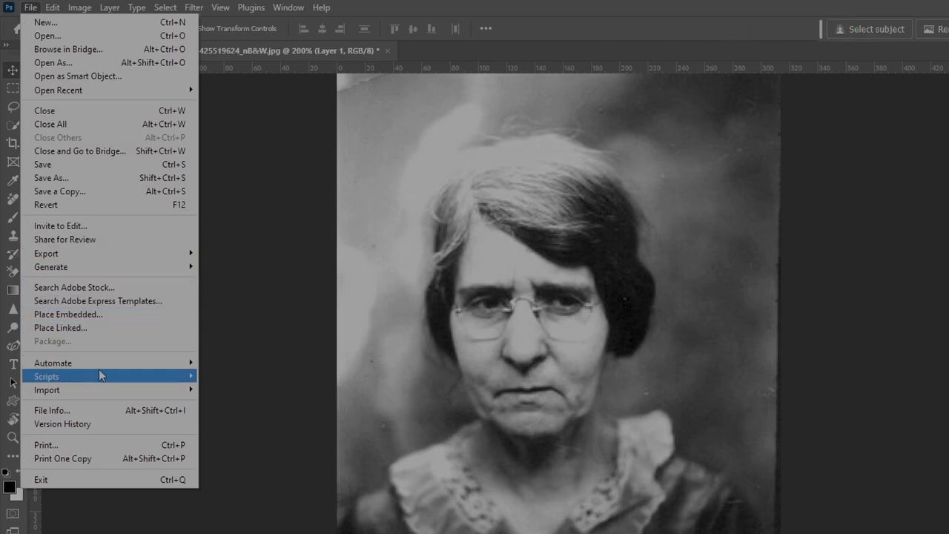
{"action": "mouse_move", "coordinate": [114, 363]}
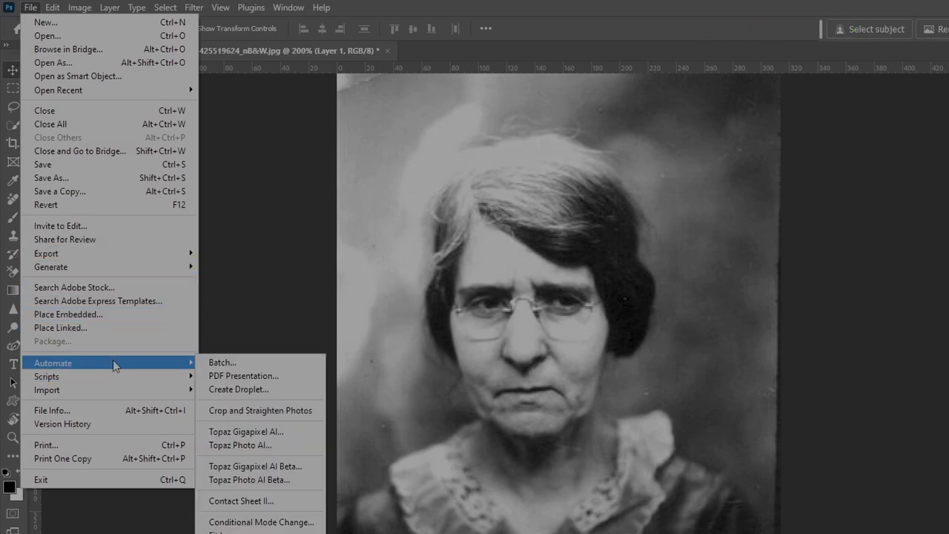
{"action": "left_click", "coordinate": [307, 433]}
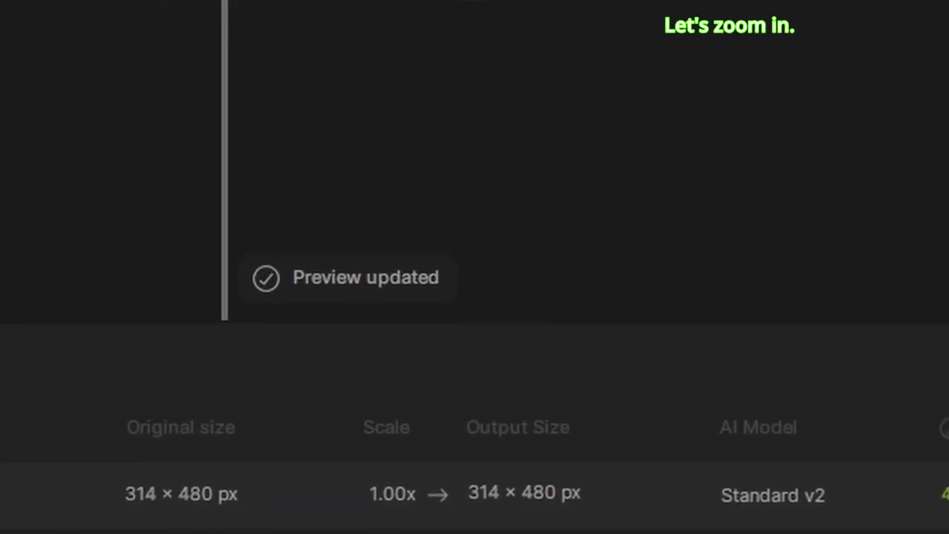
Set the portrait's output scale to 6x for an 1884 × 2880 px result and view the whole portrait
{"action": "scroll", "coordinate": [641, 317], "scroll_direction": "up", "scroll_amount": 5}
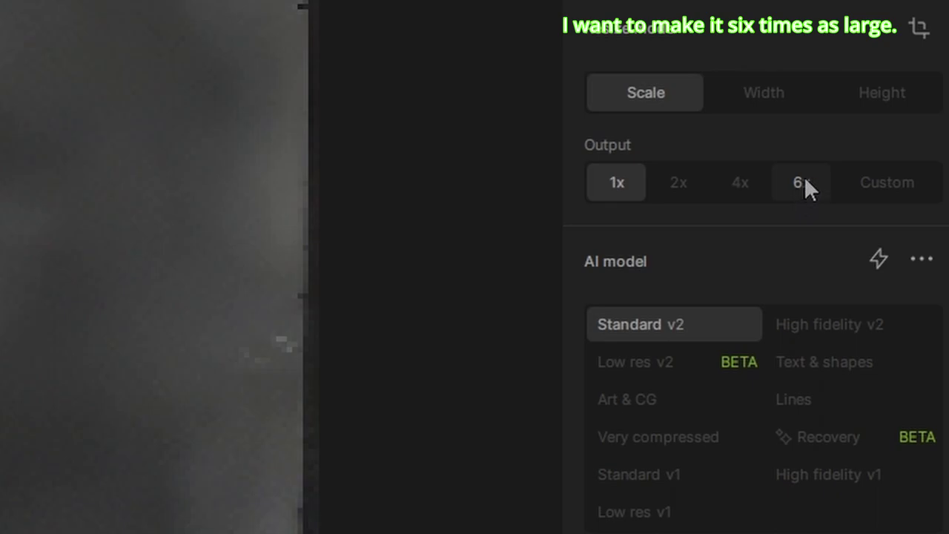
{"action": "left_click", "coordinate": [801, 183]}
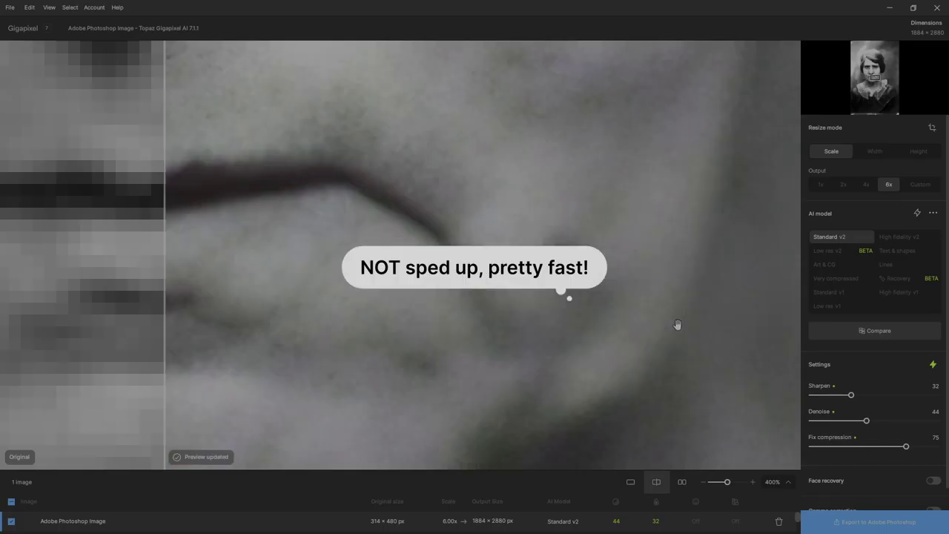
{"action": "scroll", "coordinate": [677, 324], "scroll_direction": "down", "scroll_amount": 6}
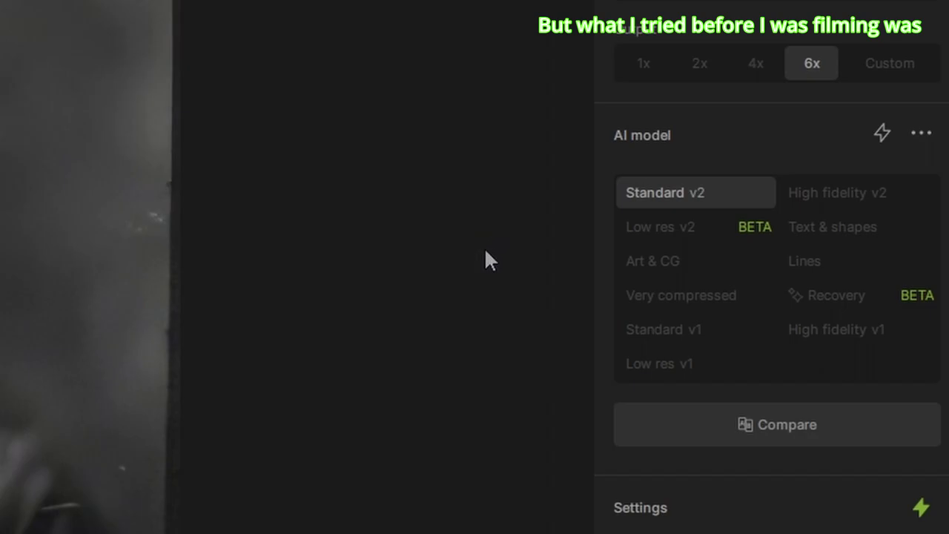
Apply Low res v2 (Sharpen 32, Denoise 44, Fix compression 75) and compare against the original
{"action": "left_click", "coordinate": [659, 226]}
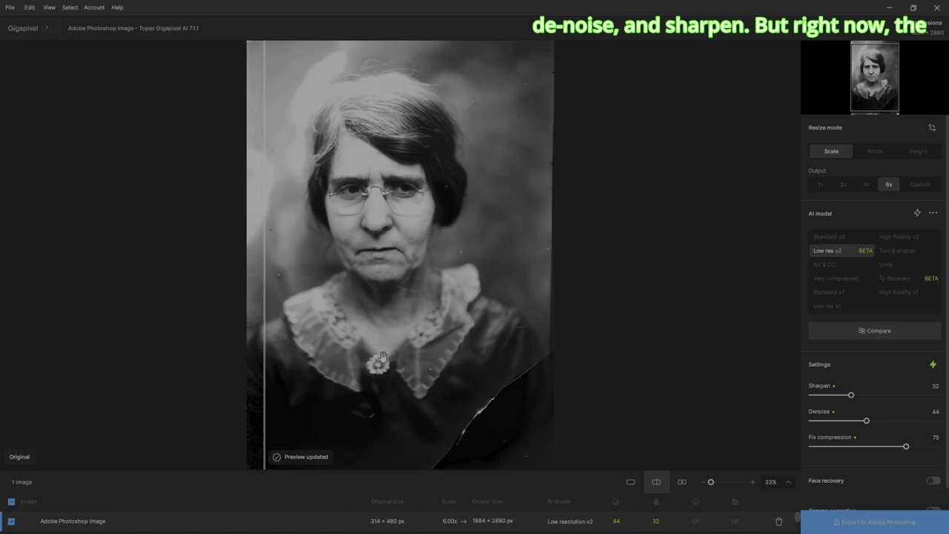
{"action": "mouse_move", "coordinate": [263, 387]}
{"action": "left_mouse_down"}
{"action": "mouse_move", "coordinate": [561, 368]}
{"action": "mouse_move", "coordinate": [257, 402]}
{"action": "left_mouse_up"}
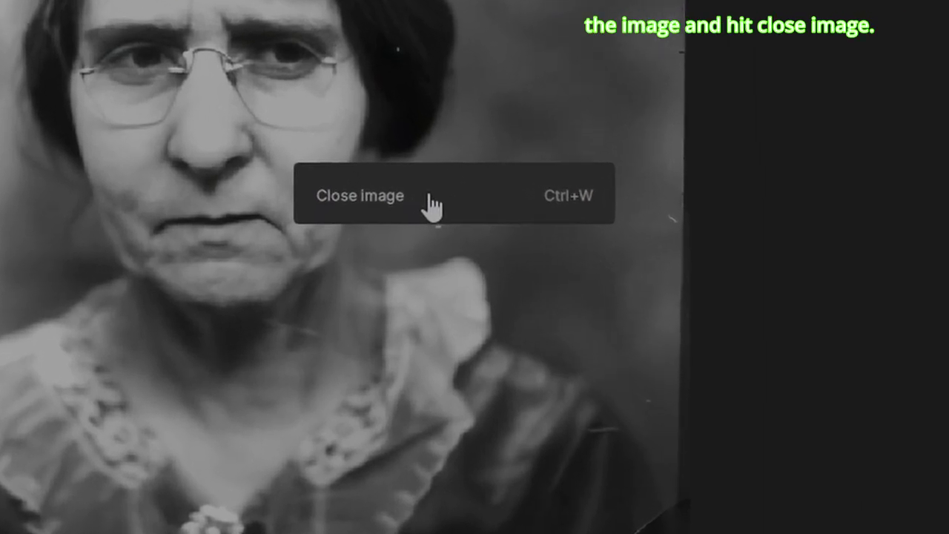
Close the image view, export the 6x portrait to Photoshop and dismiss the plugin notice
{"action": "left_click", "coordinate": [430, 197]}
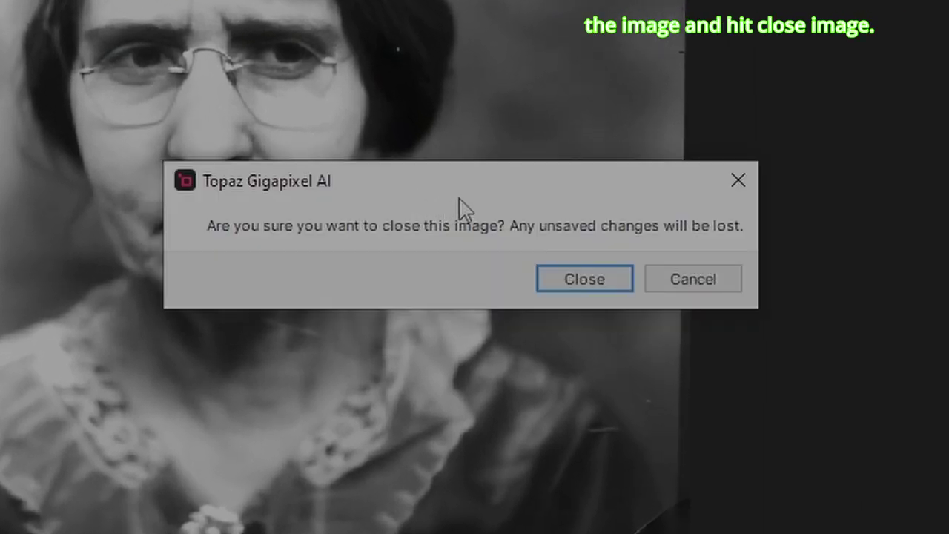
{"action": "left_click", "coordinate": [585, 280]}
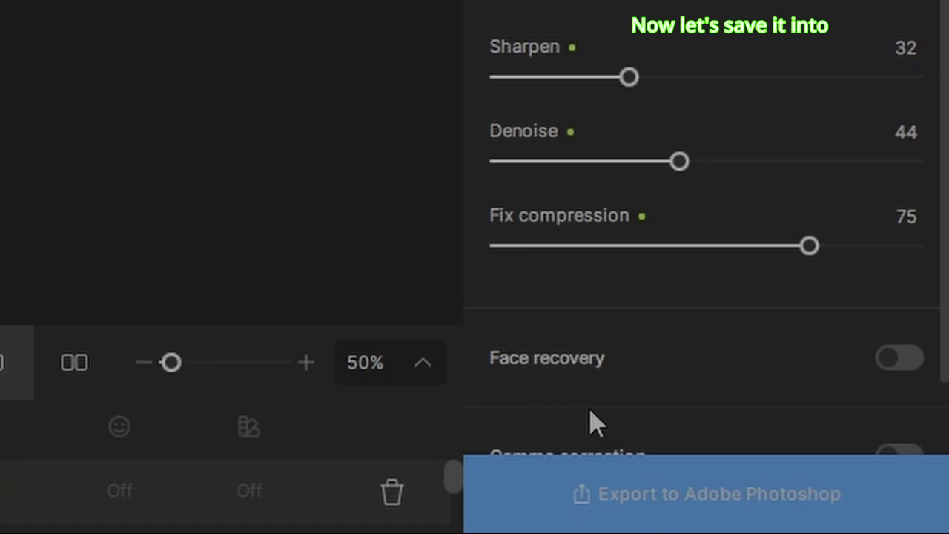
{"action": "left_click", "coordinate": [665, 504]}
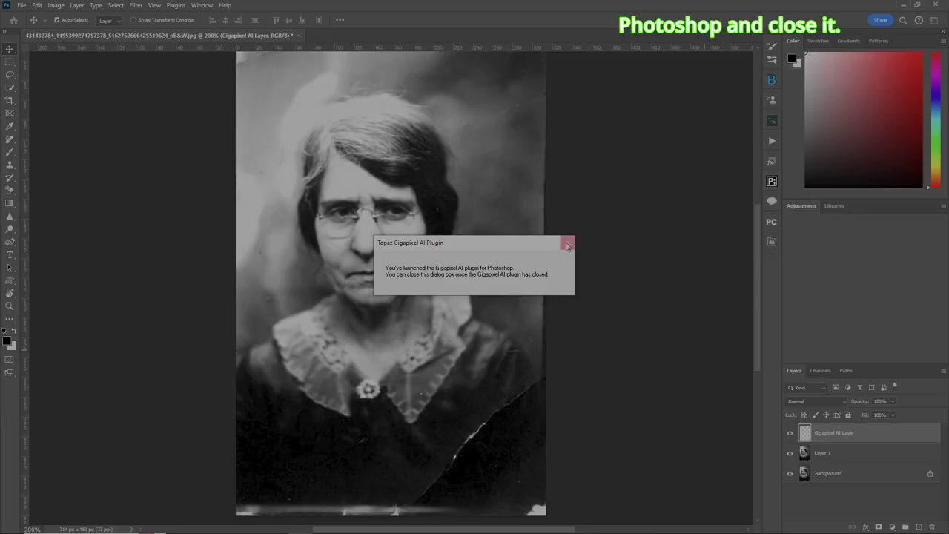
{"action": "left_click", "coordinate": [567, 246]}
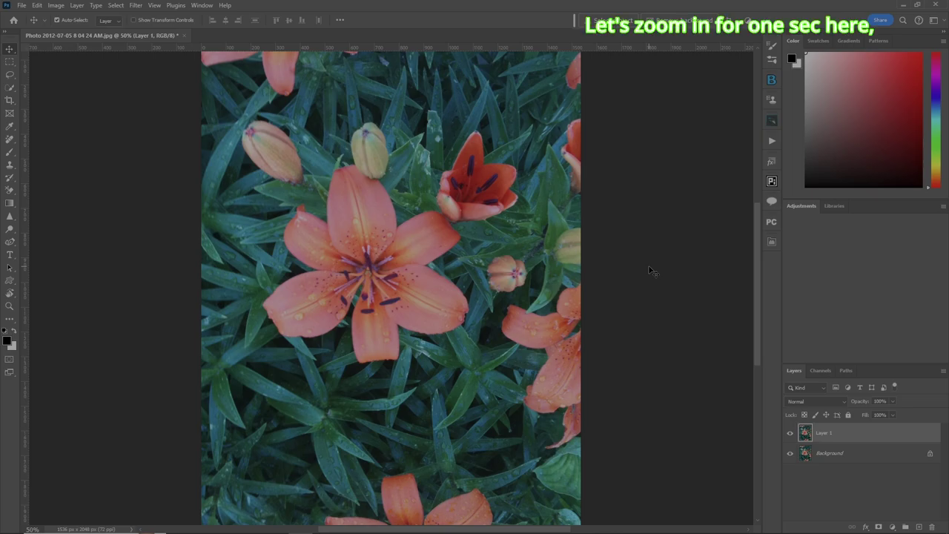
Zoom in on the lily's petal grain, pan to the nearby buds, then fit the photo to the window
{"action": "key", "text": "ctrl+plus"}
{"action": "key", "text": "ctrl+plus"}
{"action": "key", "text": "ctrl+plus"}
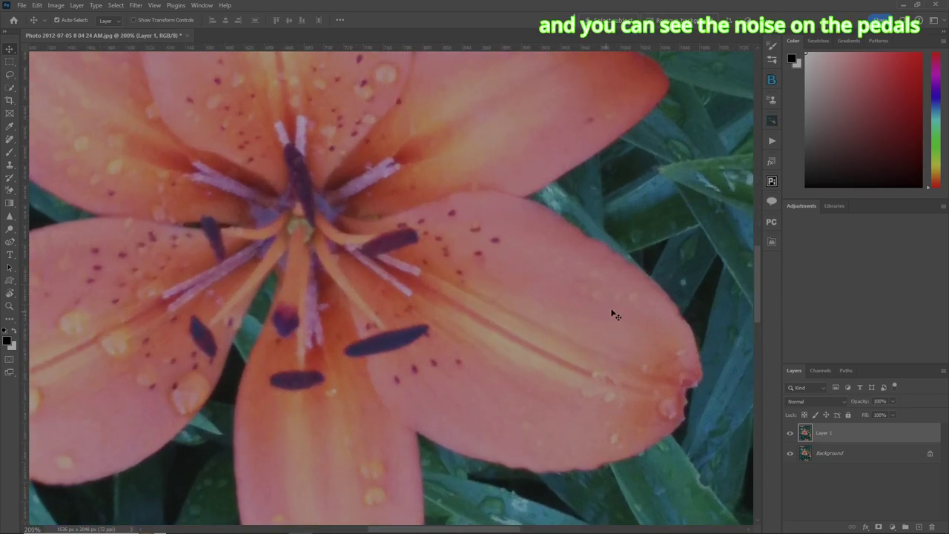
{"action": "left_click_drag", "start_coordinate": [630, 304], "coordinate": [391, 346]}
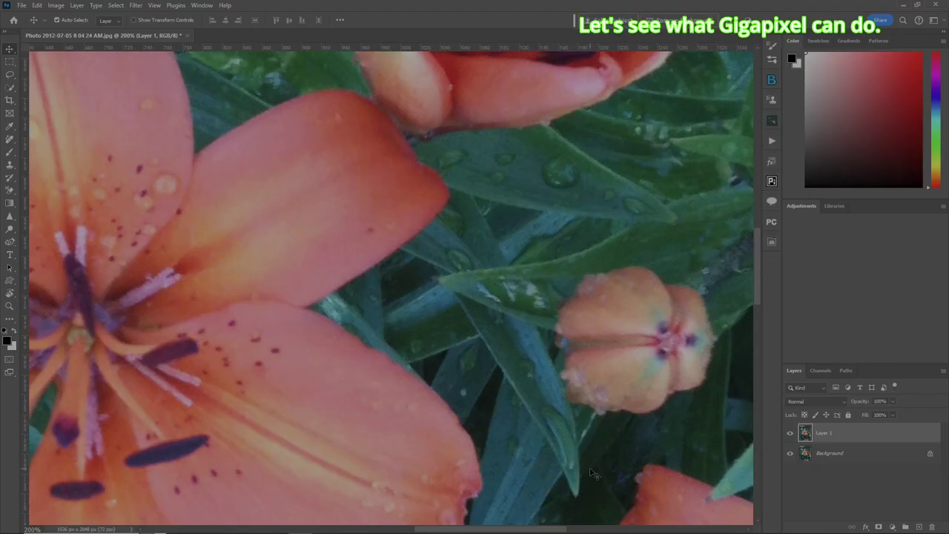
{"action": "key", "text": "ctrl+0"}
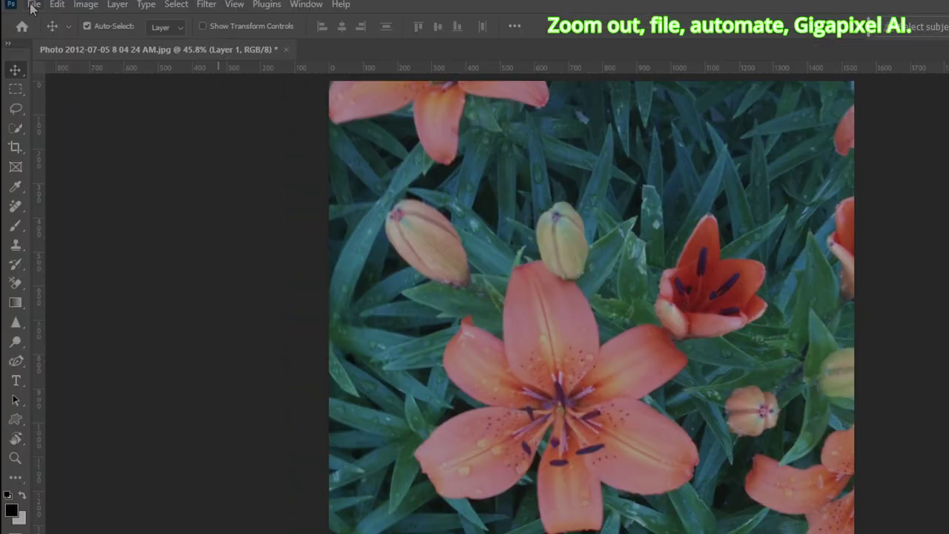
Open the lily photo in Gigapixel AI via File > Automate > Topaz Gigapixel AI
{"action": "left_click", "coordinate": [21, 5]}
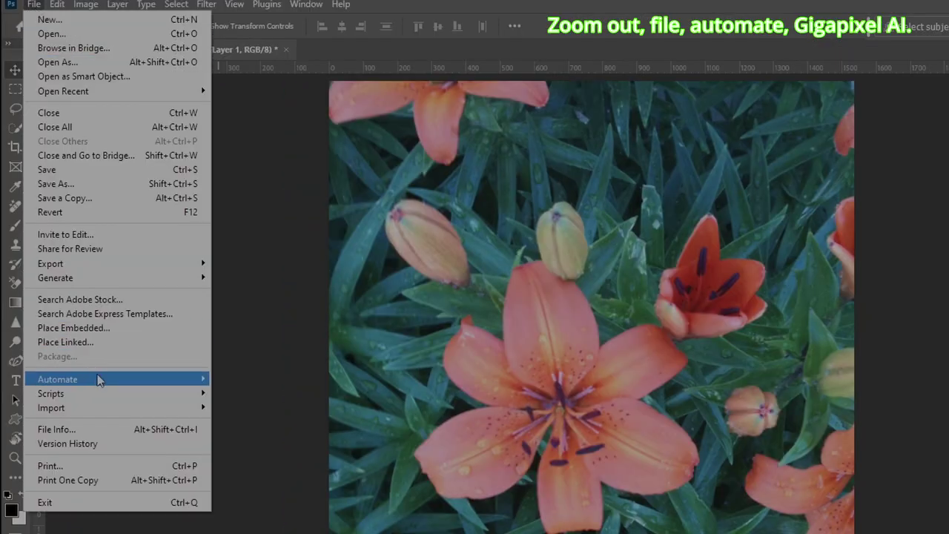
{"action": "mouse_move", "coordinate": [100, 379]}
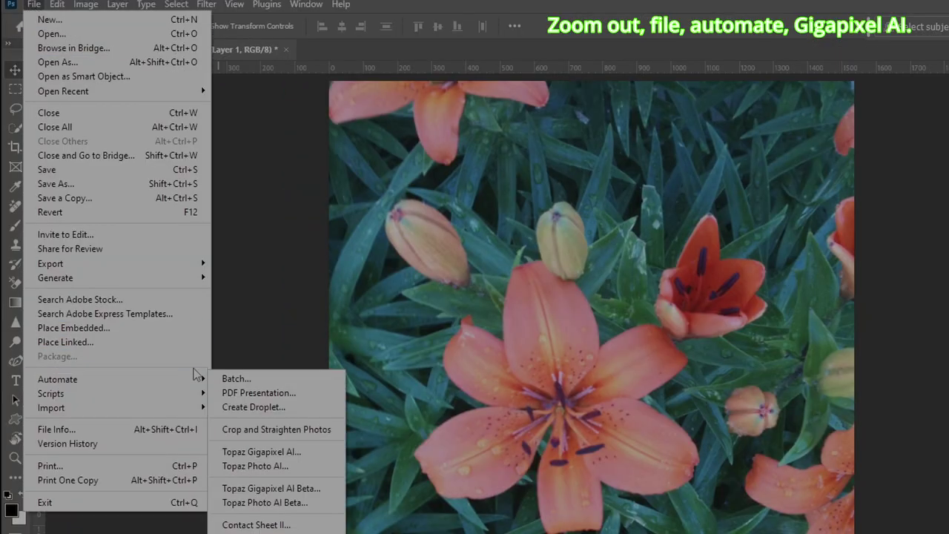
{"action": "left_click", "coordinate": [320, 453]}
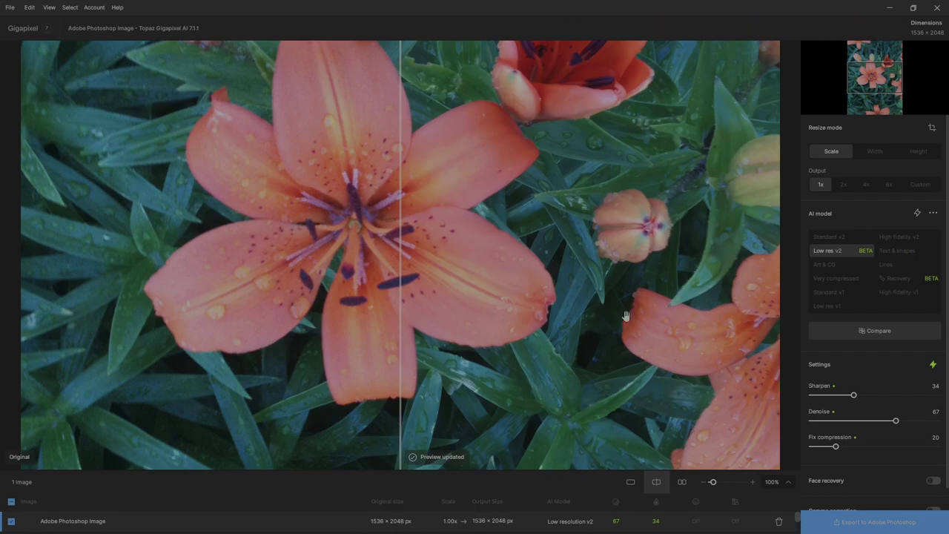
Compare the Standard v2 preview (Sharpen 34, Denoise 67, Fix compression 11) with the original petals and buds
{"action": "scroll", "coordinate": [625, 316], "scroll_direction": "up", "scroll_amount": 4}
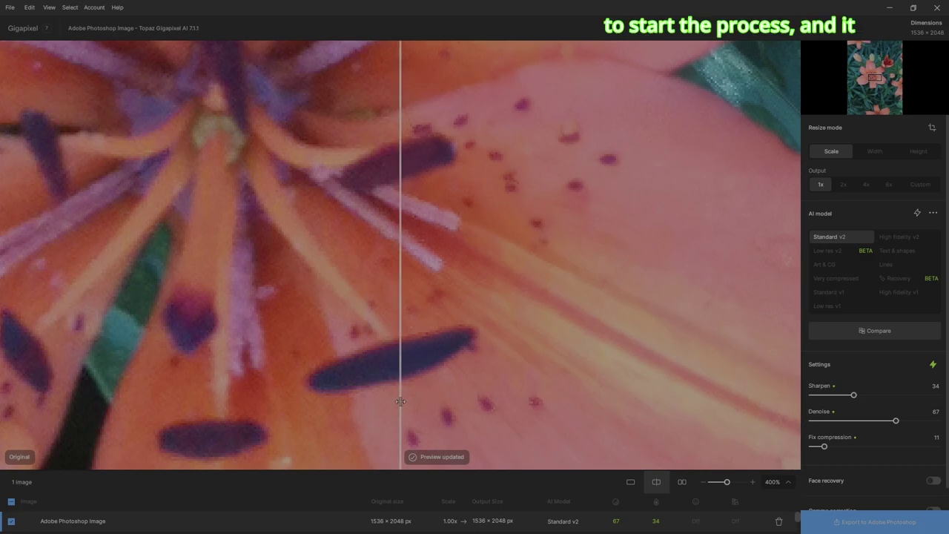
{"action": "left_click_drag", "start_coordinate": [404, 401], "coordinate": [433, 390]}
{"action": "left_click_drag", "start_coordinate": [639, 368], "coordinate": [582, 378]}
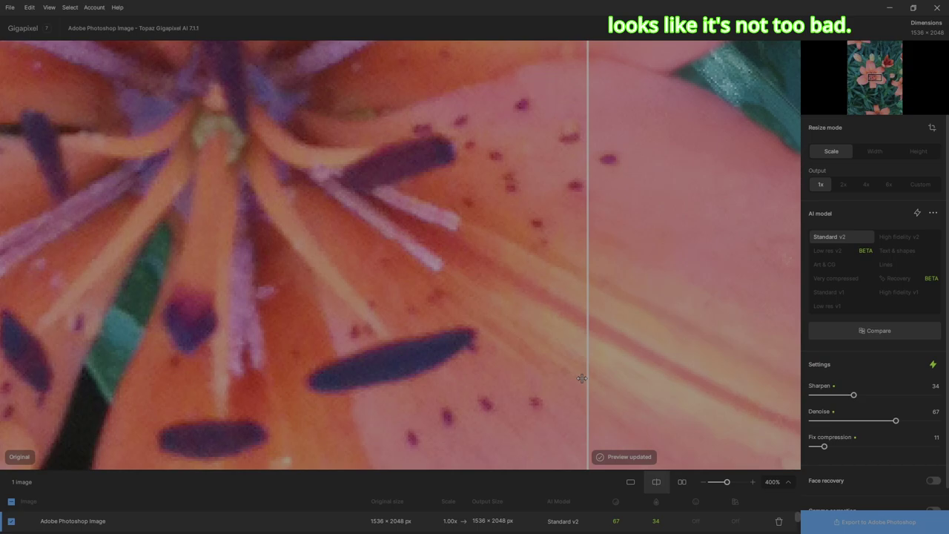
{"action": "scroll", "coordinate": [582, 379], "scroll_direction": "down", "scroll_amount": 2}
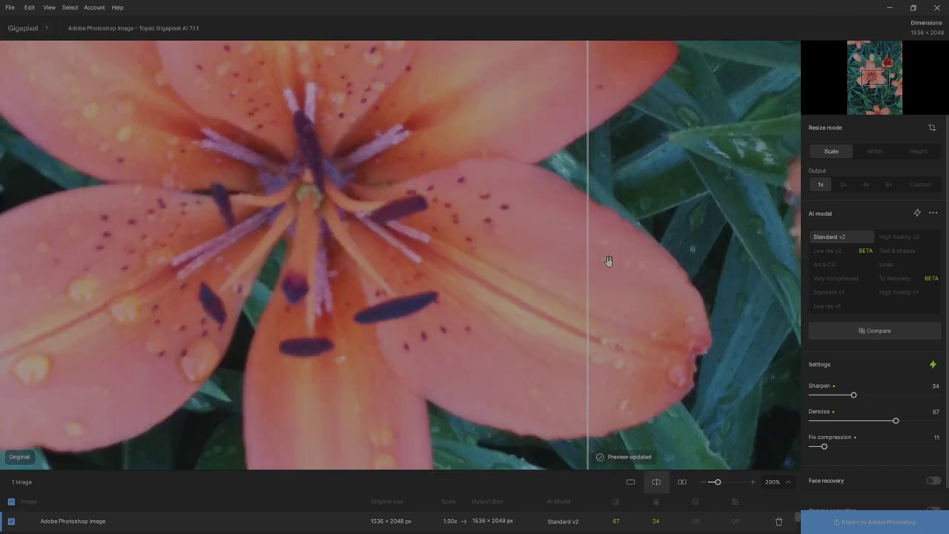
{"action": "left_click_drag", "start_coordinate": [640, 260], "coordinate": [464, 334]}
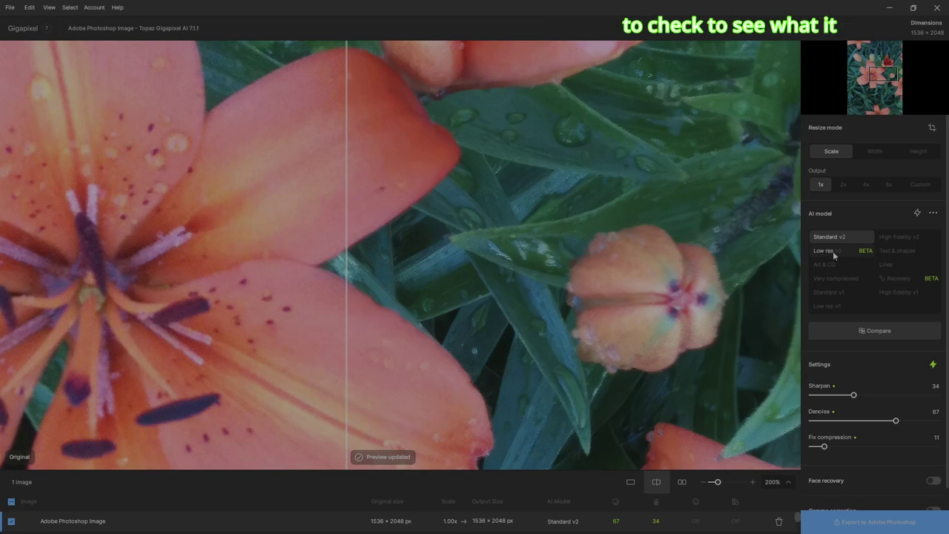
Switch the lily to the Low res v2 model at 1x, raising Fix compression to 20
{"action": "left_click", "coordinate": [824, 252]}
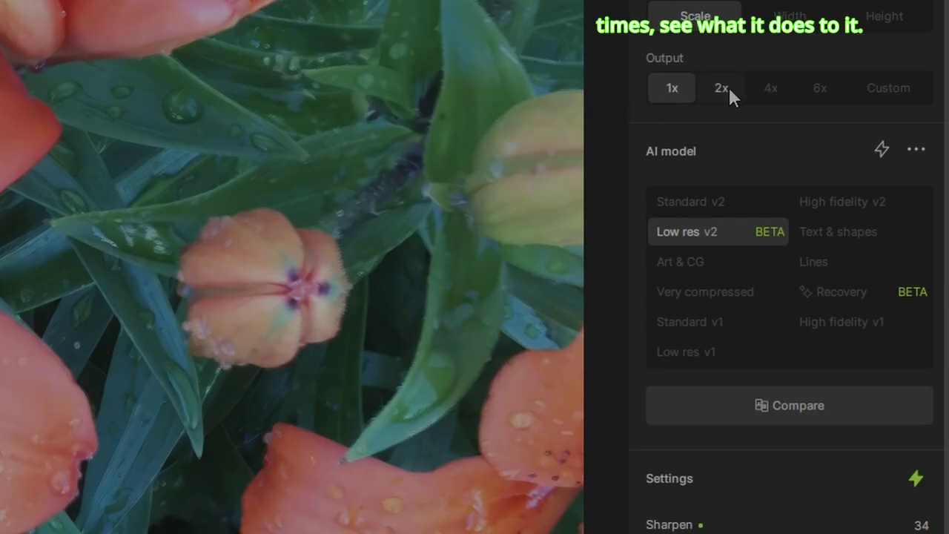
Upscale the lily 2x to 3072 × 4096 px and sweep the before/after split across it
{"action": "left_click", "coordinate": [721, 88]}
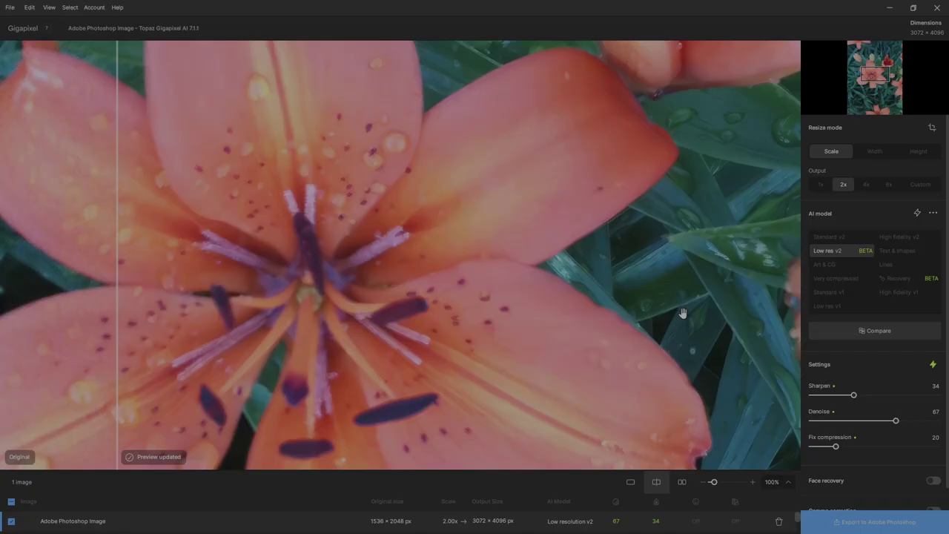
{"action": "left_click_drag", "start_coordinate": [666, 312], "coordinate": [430, 339]}
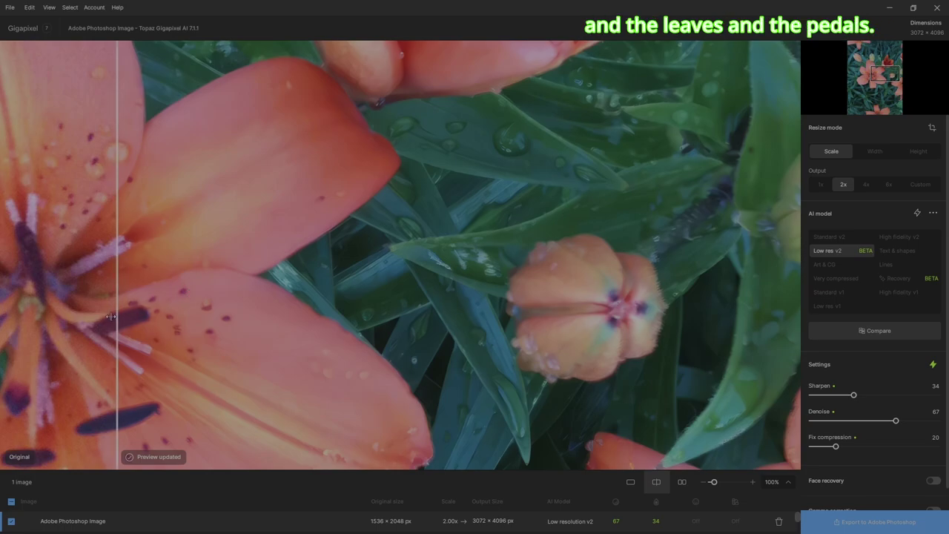
{"action": "left_click_drag", "start_coordinate": [116, 316], "coordinate": [222, 312]}
{"action": "left_click_drag", "start_coordinate": [309, 310], "coordinate": [180, 320]}
{"action": "scroll", "coordinate": [181, 321], "scroll_direction": "down", "scroll_amount": 2}
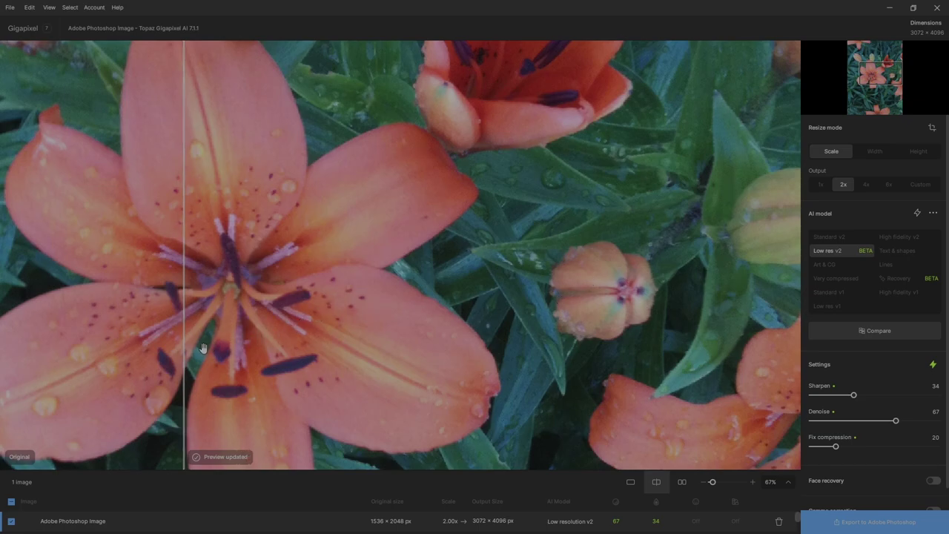
{"action": "left_click_drag", "start_coordinate": [186, 353], "coordinate": [32, 360]}
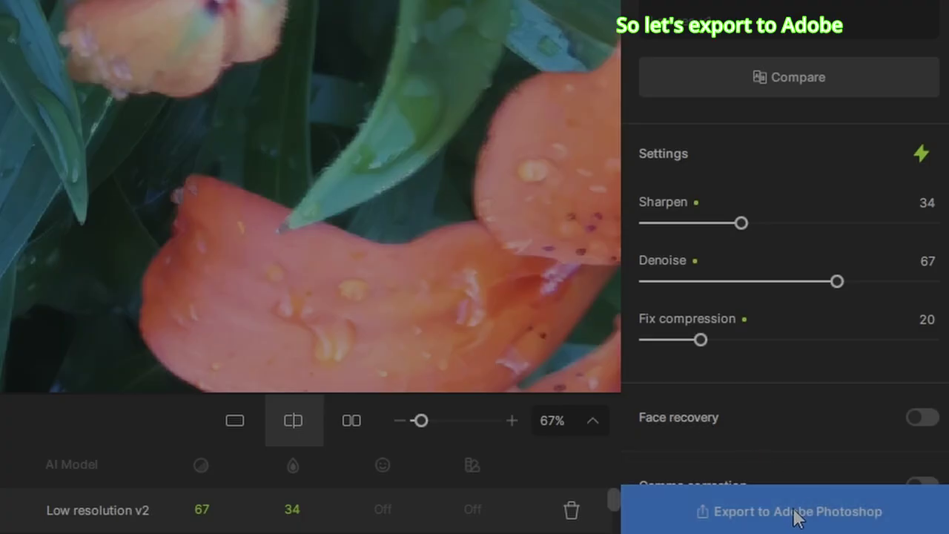
Export the 2x lily to Photoshop as a Gigapixel AI Layer - Upscale and zoom in on it
{"action": "left_click", "coordinate": [804, 512]}
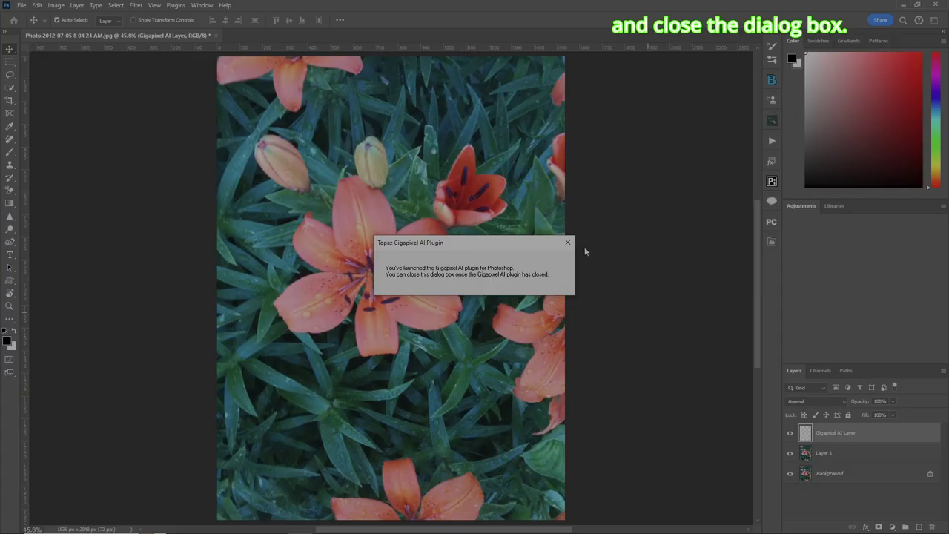
{"action": "left_click", "coordinate": [567, 244]}
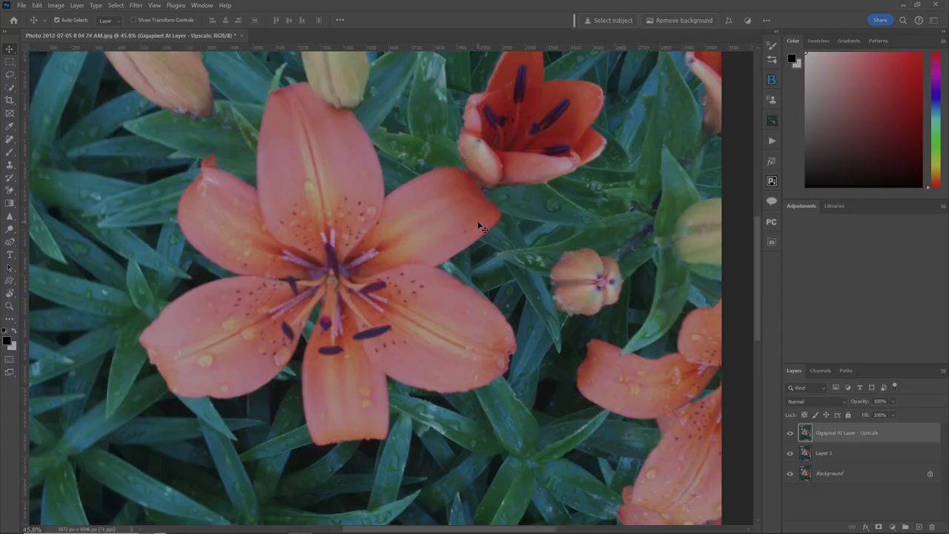
{"action": "key", "text": "ctrl+plus"}
{"action": "key", "text": "ctrl+plus"}
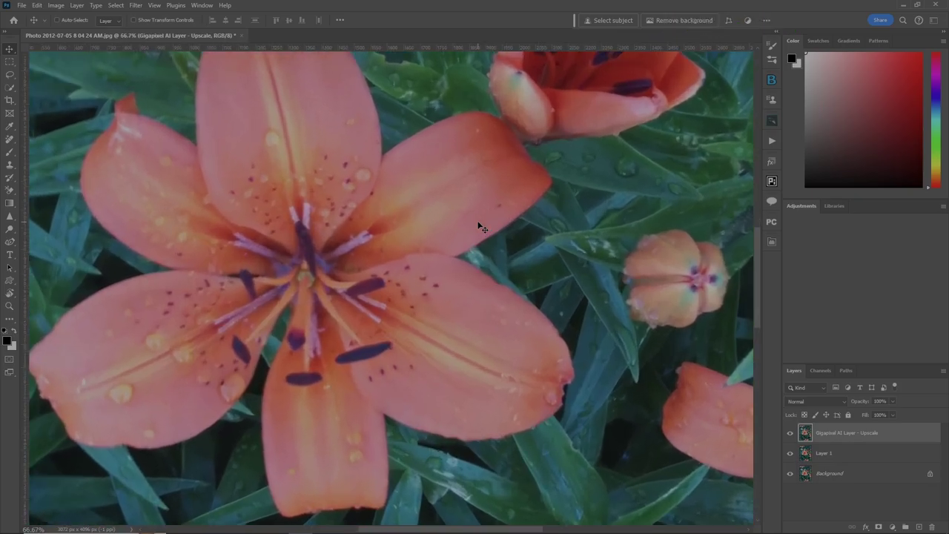